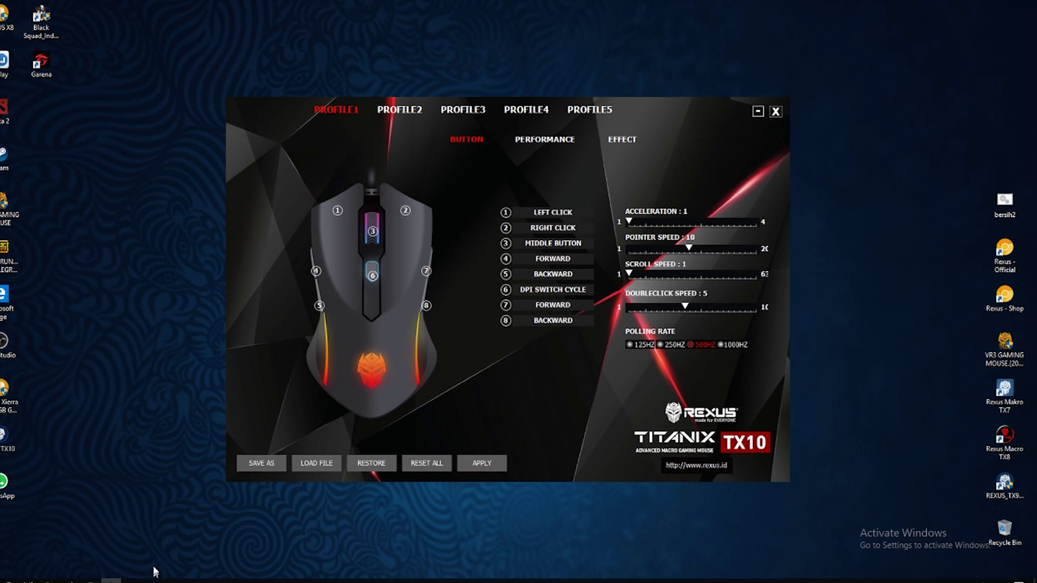
- Switch to the Firefox browser and open the Rexus support page at rexus.id/dukungan
click(70, 581)
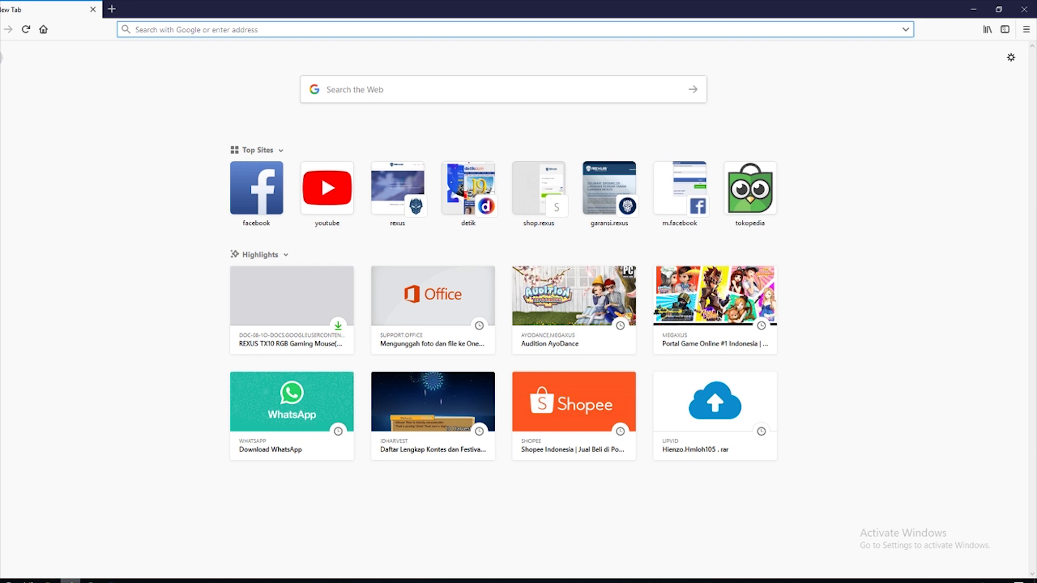
text(rexus)
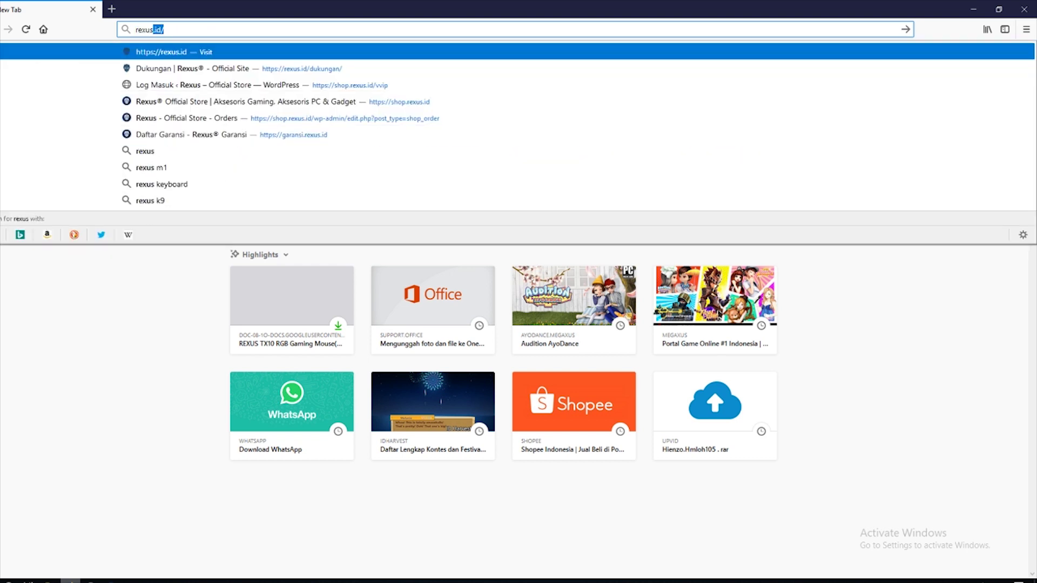
text(.id/duku)
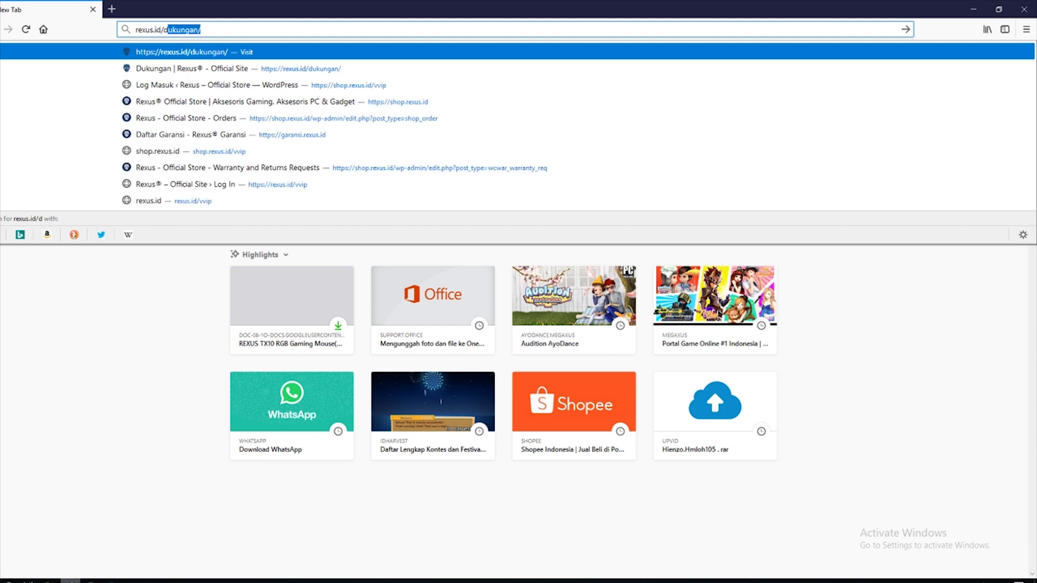
text(ngan)
key(Return)
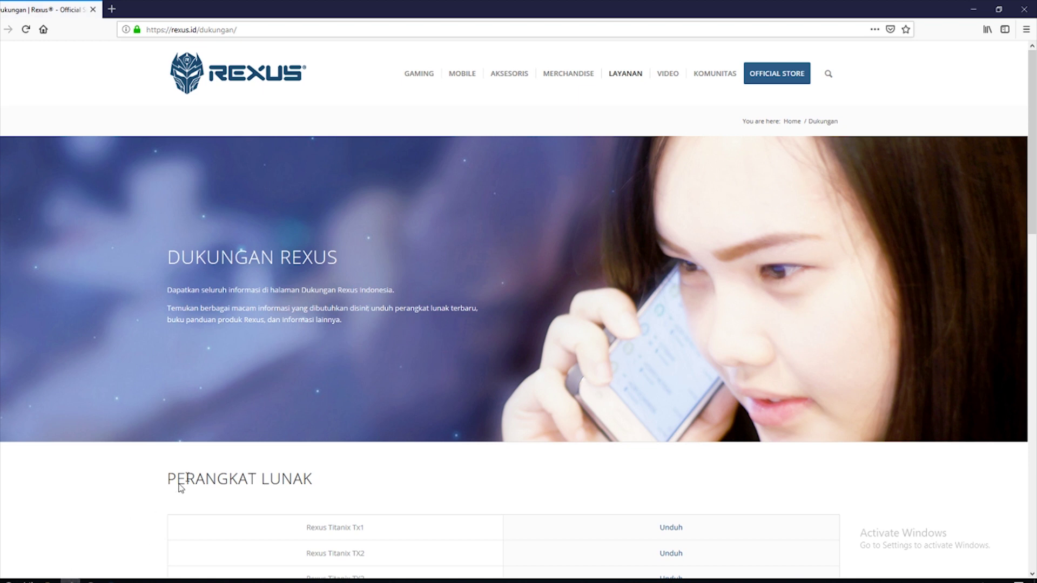
- Download the Rexus Titanix TX10 software from the Perangkat Lunak list and save REXUS TX10 RGB Gaming Mouse.exe
scroll(420, 426, down, 1)
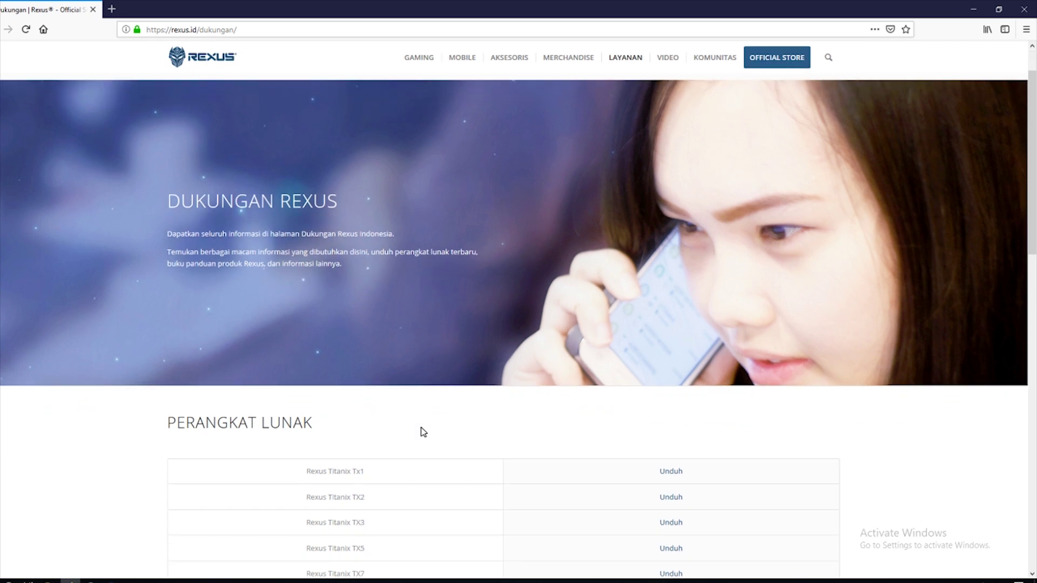
scroll(422, 432, down, 2)
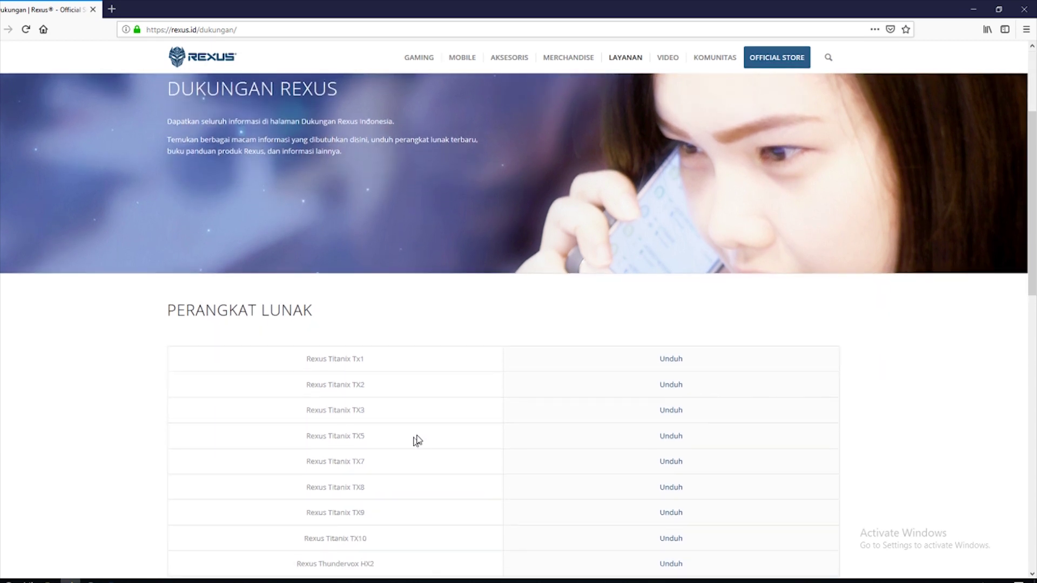
scroll(417, 441, down, 3)
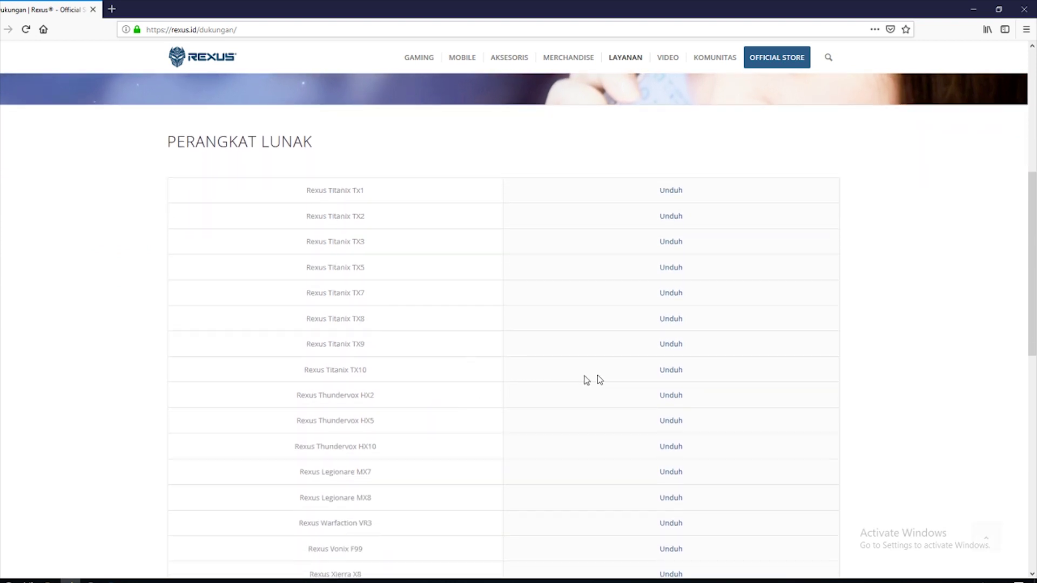
click(673, 370)
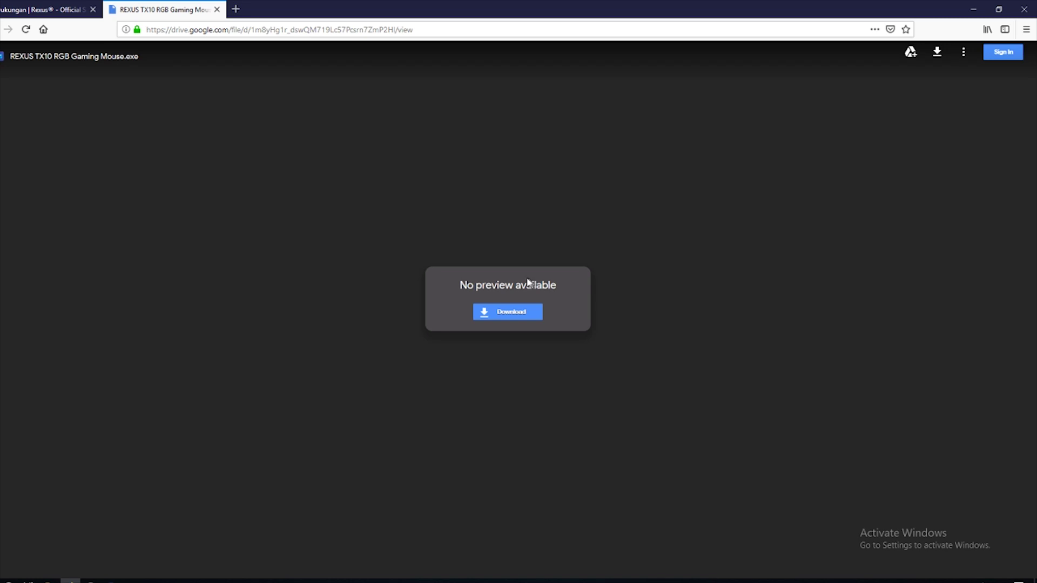
click(513, 317)
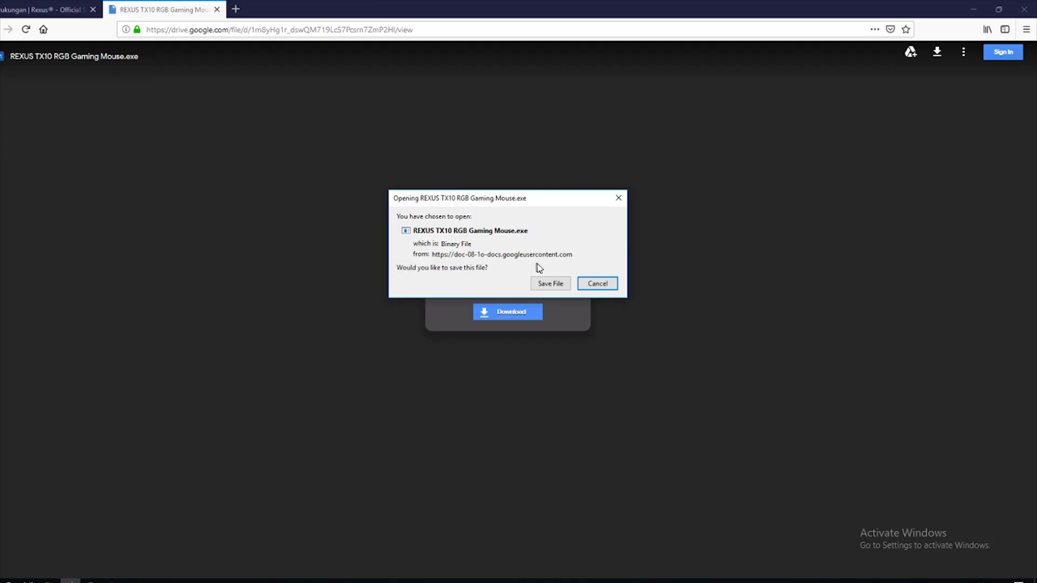
click(555, 285)
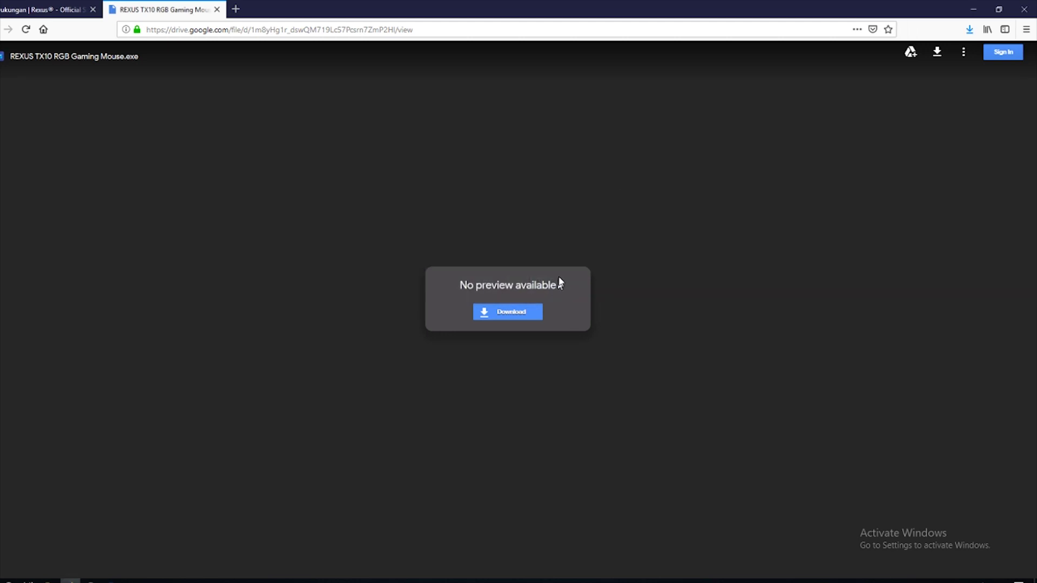
- Try to run the downloaded REXUS TX10 RGB Gaming Mouse installer
click(972, 30)
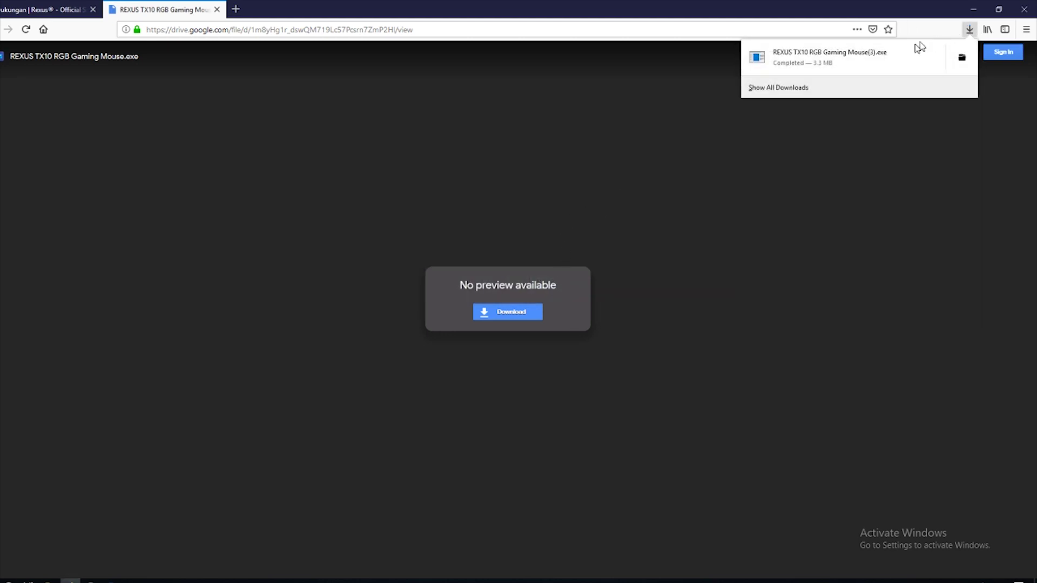
click(884, 63)
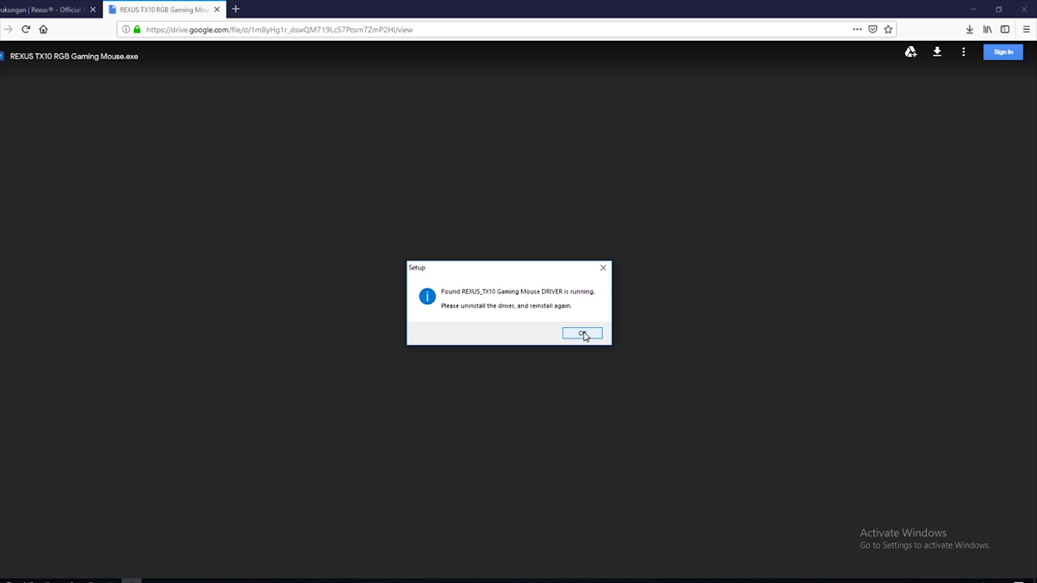
click(584, 335)
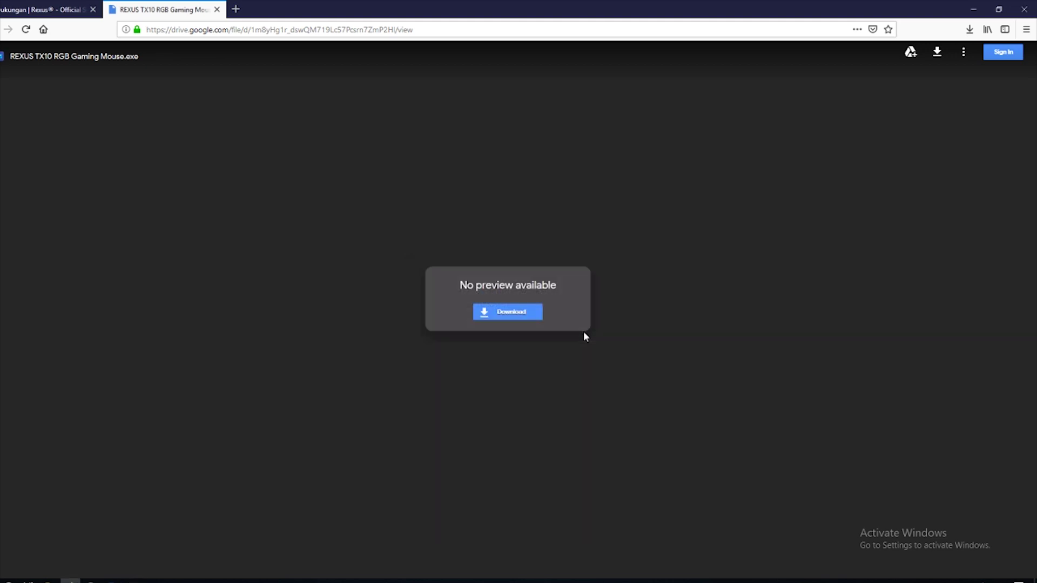
- Return to the TX10 mouse software and examine the functions that can be assigned to mouse button 3
click(973, 9)
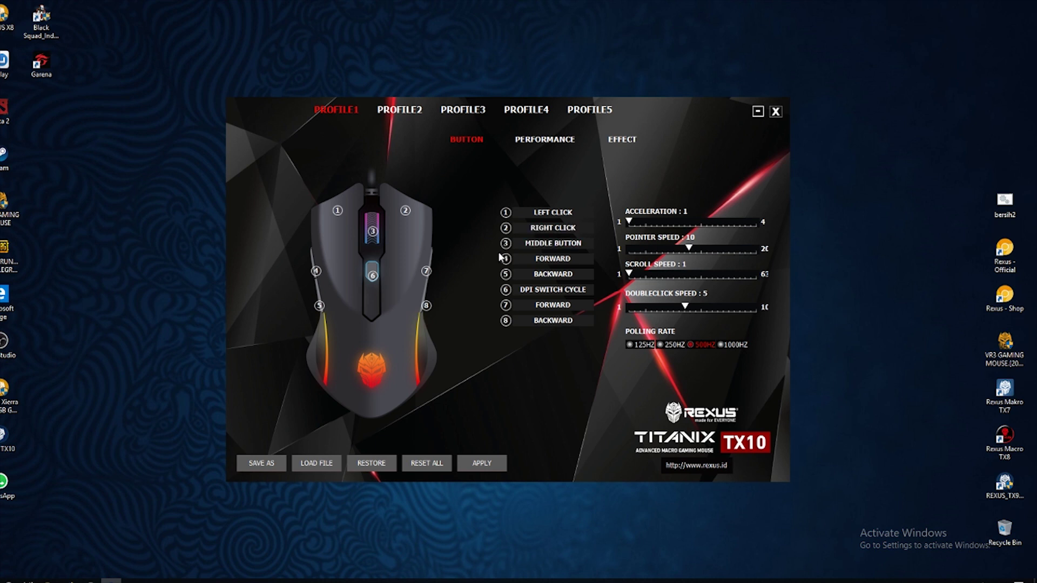
click(554, 246)
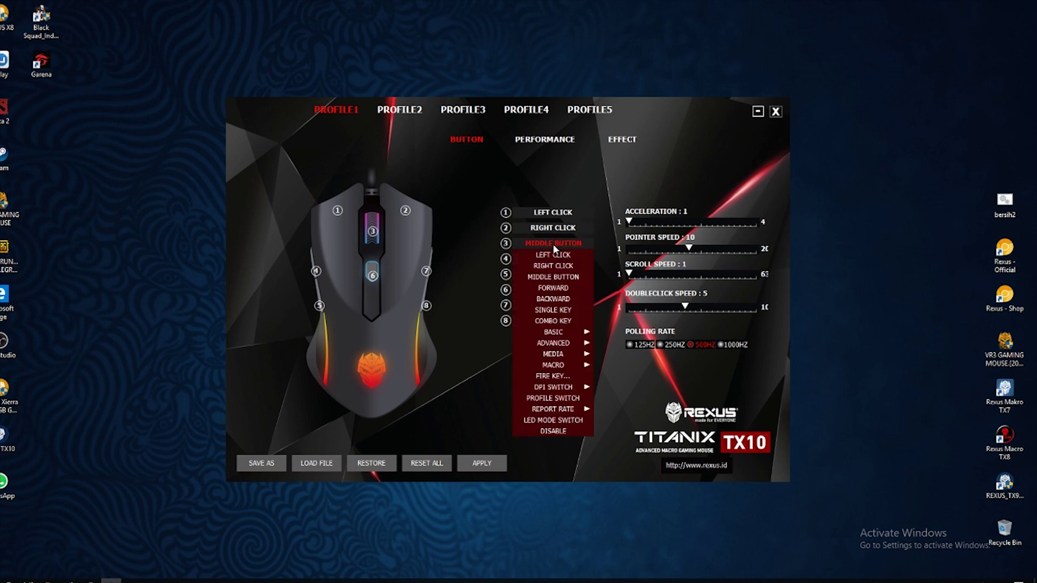
click(554, 245)
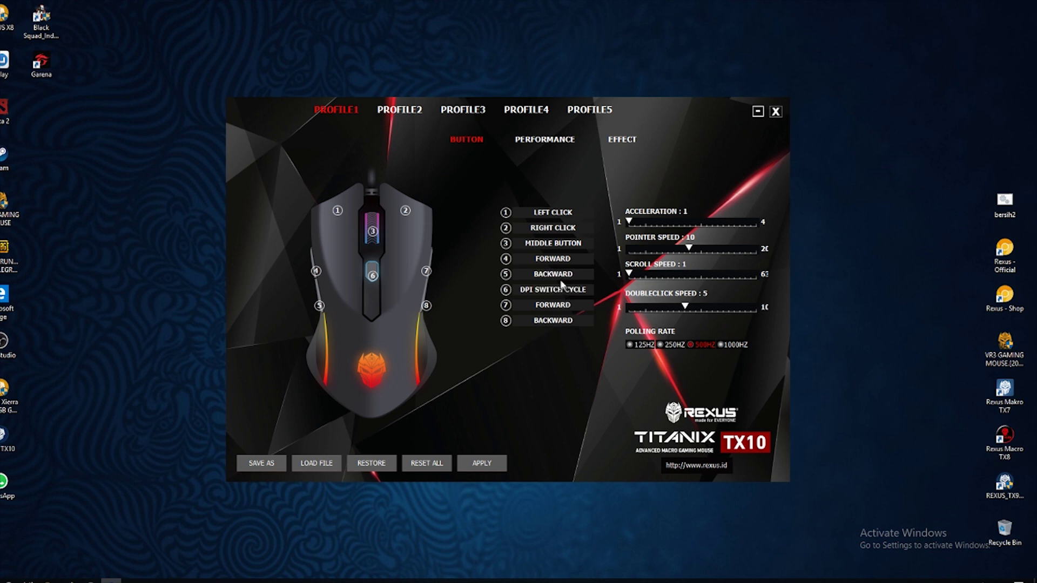
click(562, 242)
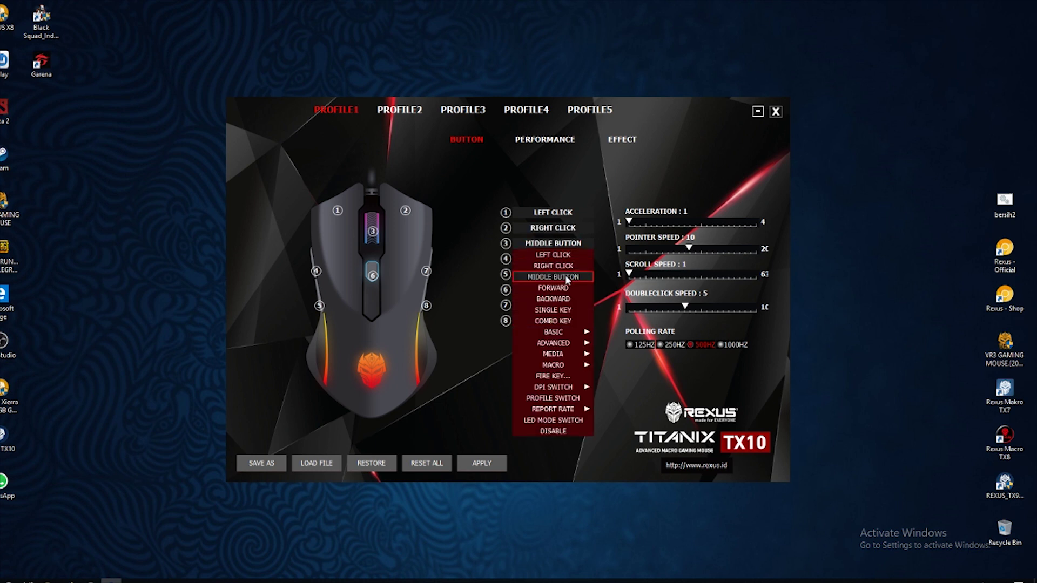
mouse_move(564, 332)
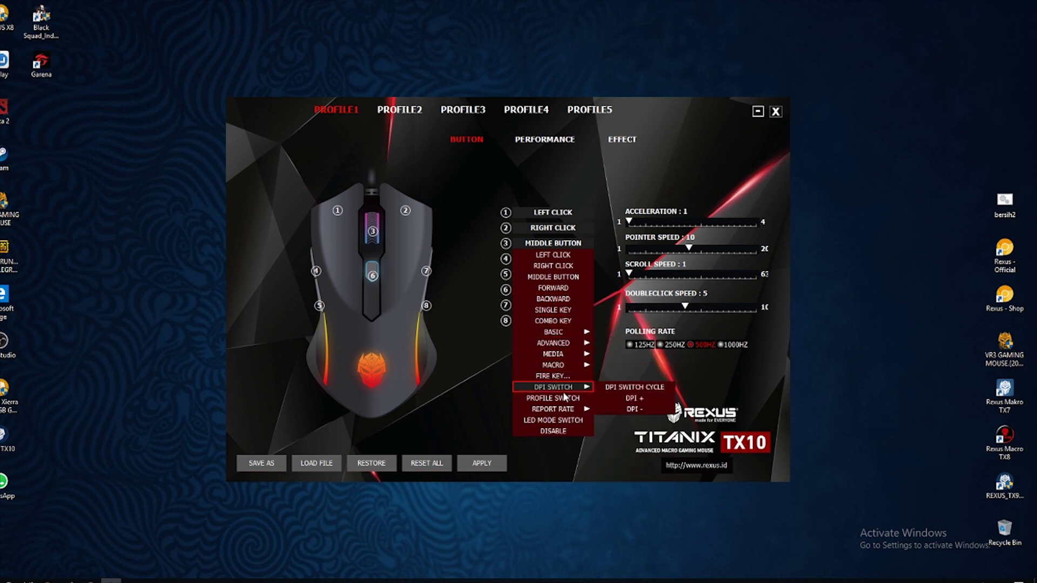
click(472, 412)
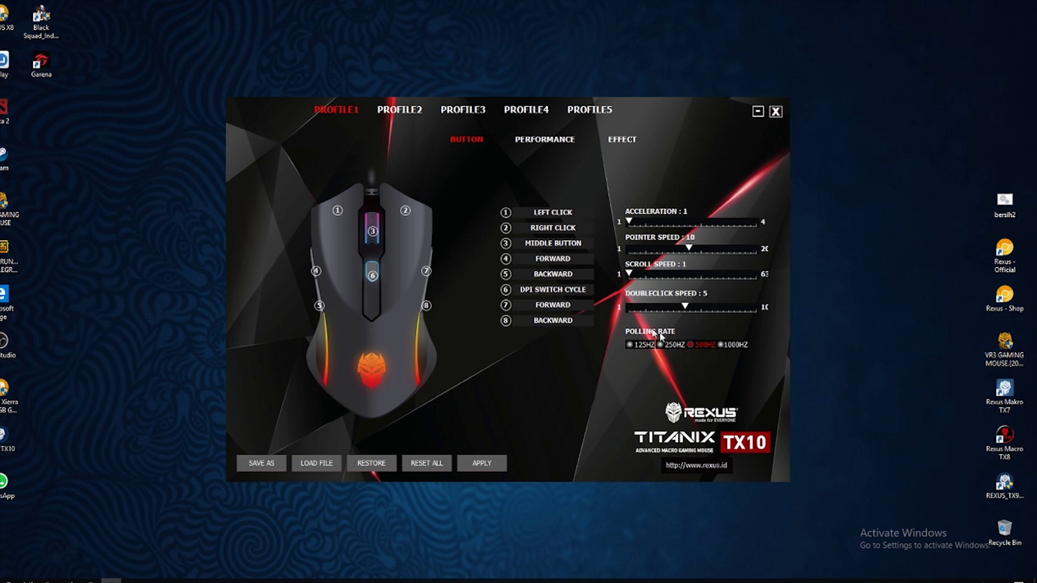
- Set DPI1 to 1000, DPI2 to 2500, DPI3 to 4000 and DPI4 to 4800 in Profile1's performance settings and apply them
click(556, 141)
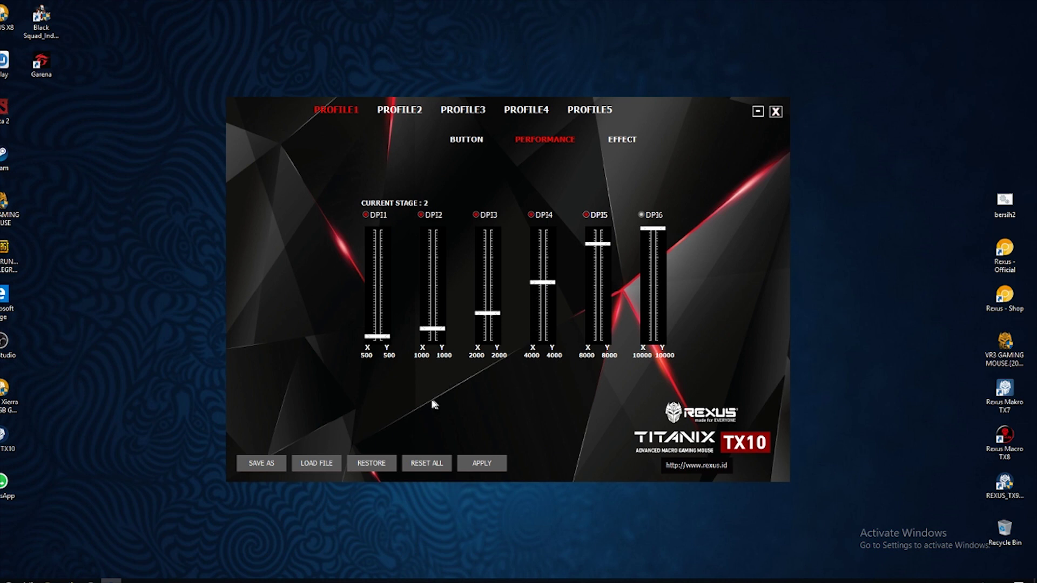
drag(434, 330, 552, 274)
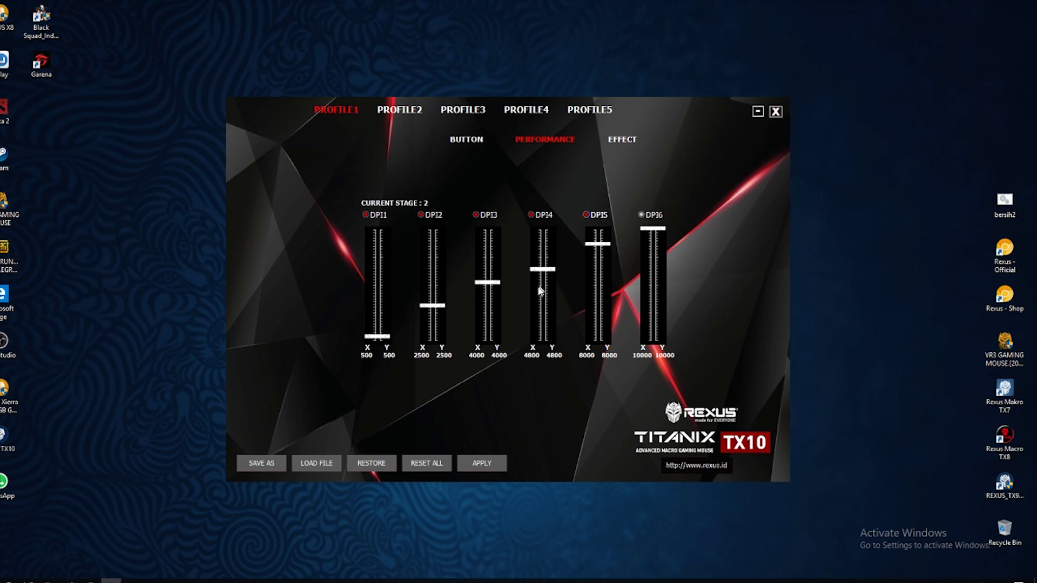
drag(385, 336, 384, 332)
click(493, 464)
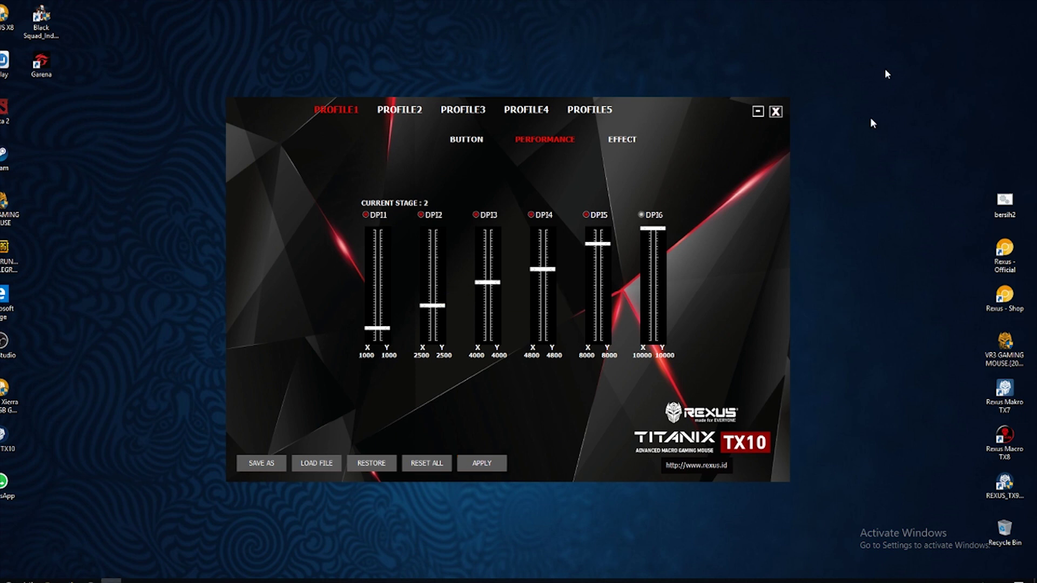
- Preview the lighting effects 7 Color Breath, Full Lighted, Running, Rainbow and LED Off in Profile1's effect settings
click(611, 140)
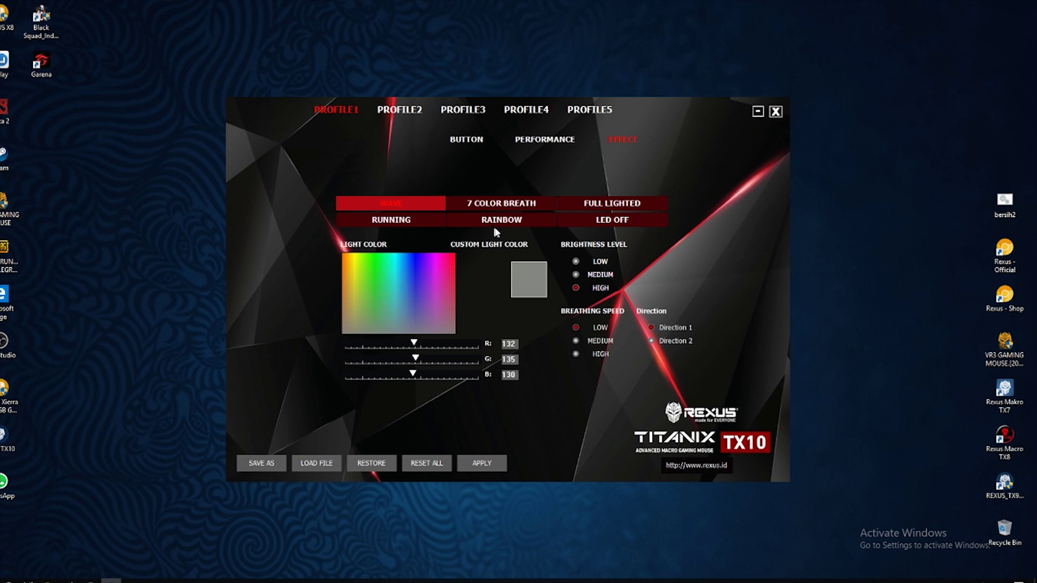
click(531, 206)
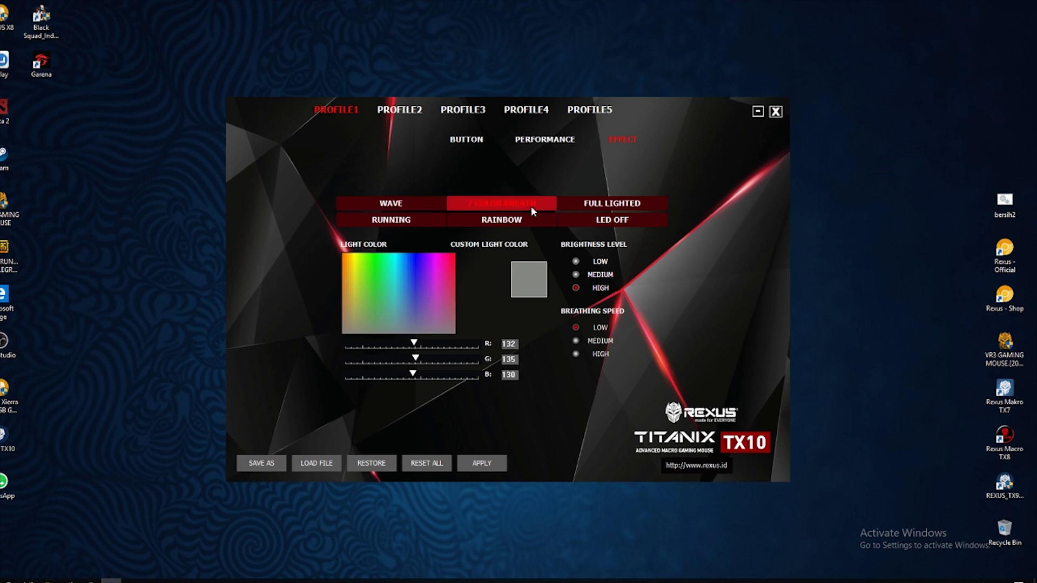
click(642, 202)
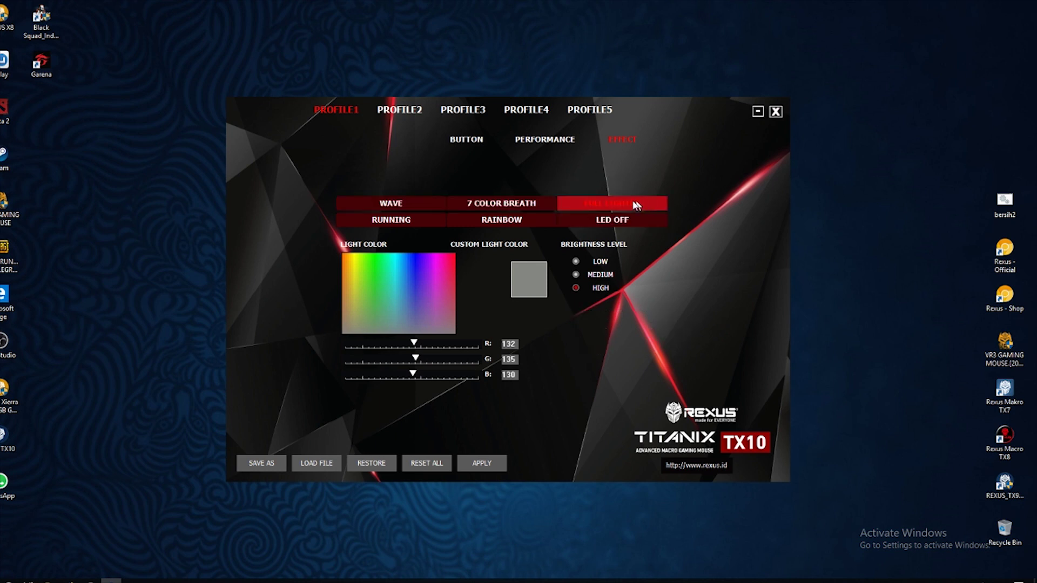
click(427, 219)
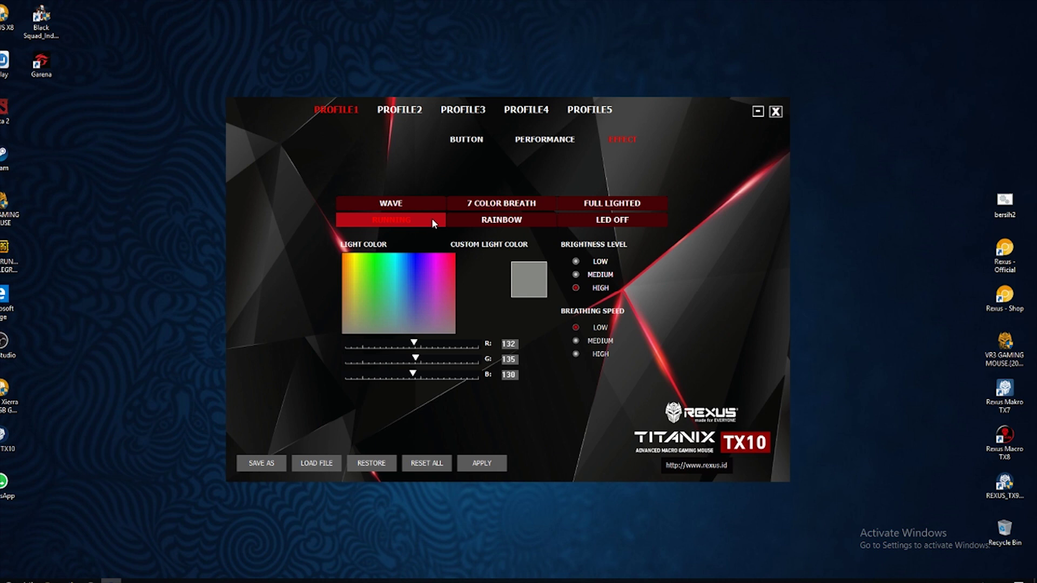
click(503, 223)
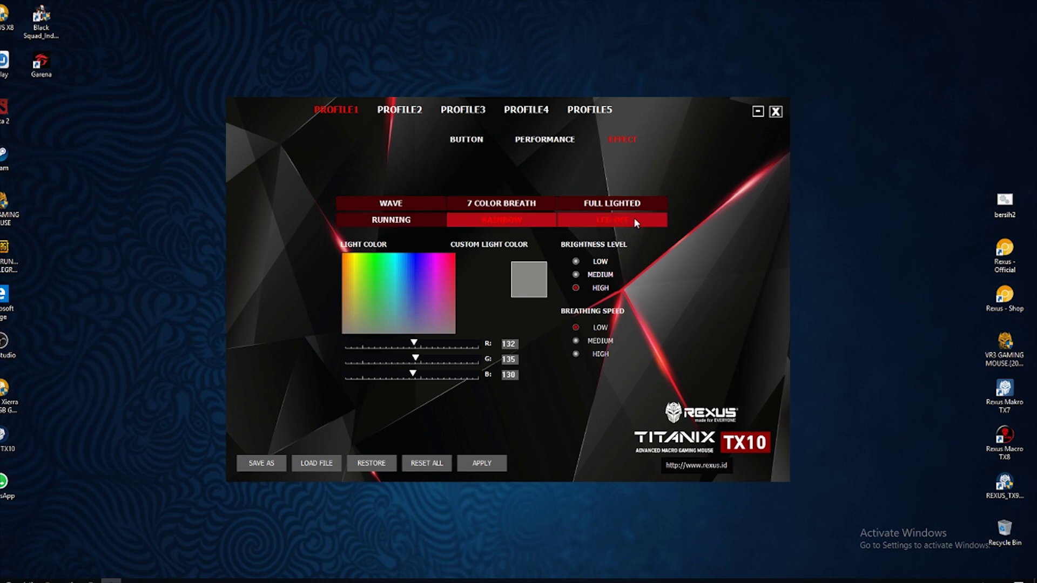
click(634, 223)
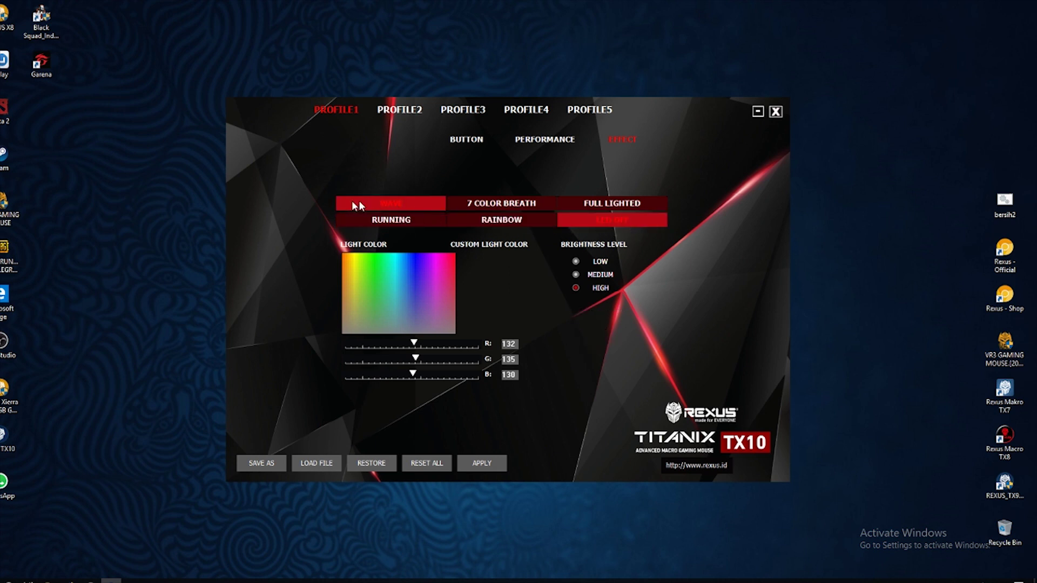
- Go through the lighting effects again from Wave to Rainbow, and leave LED Off selected
click(399, 204)
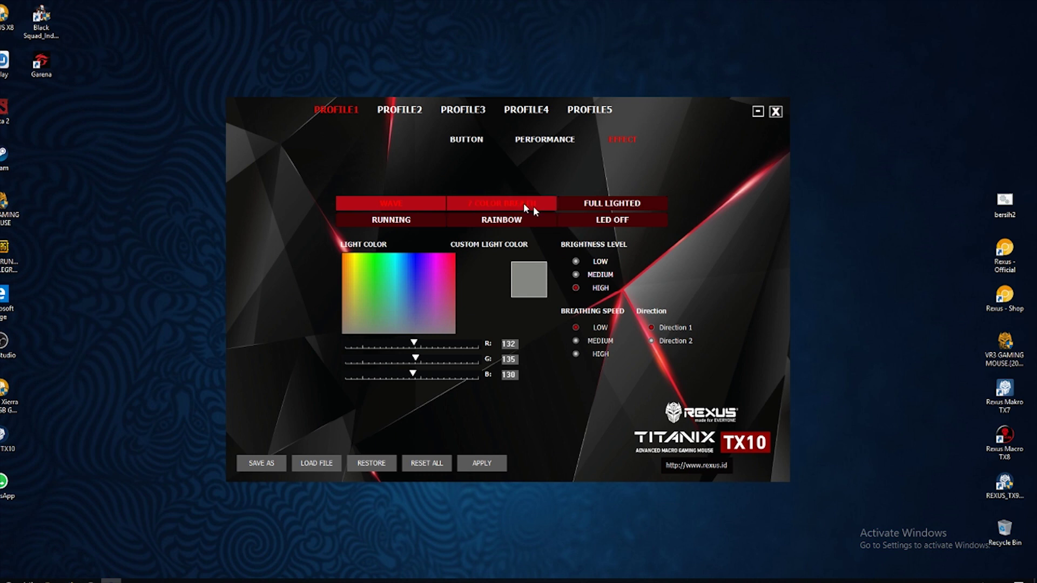
click(507, 204)
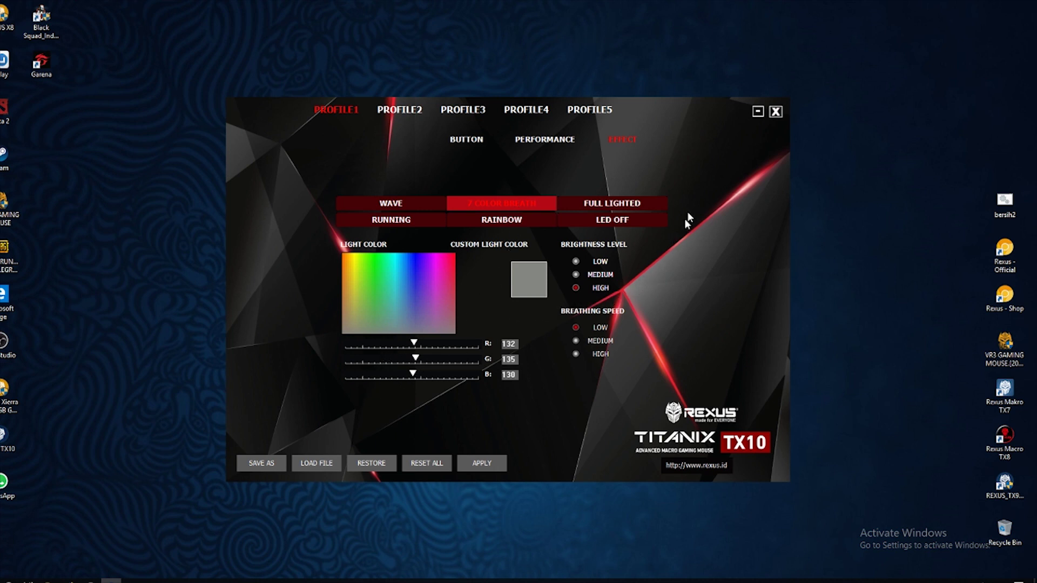
click(606, 202)
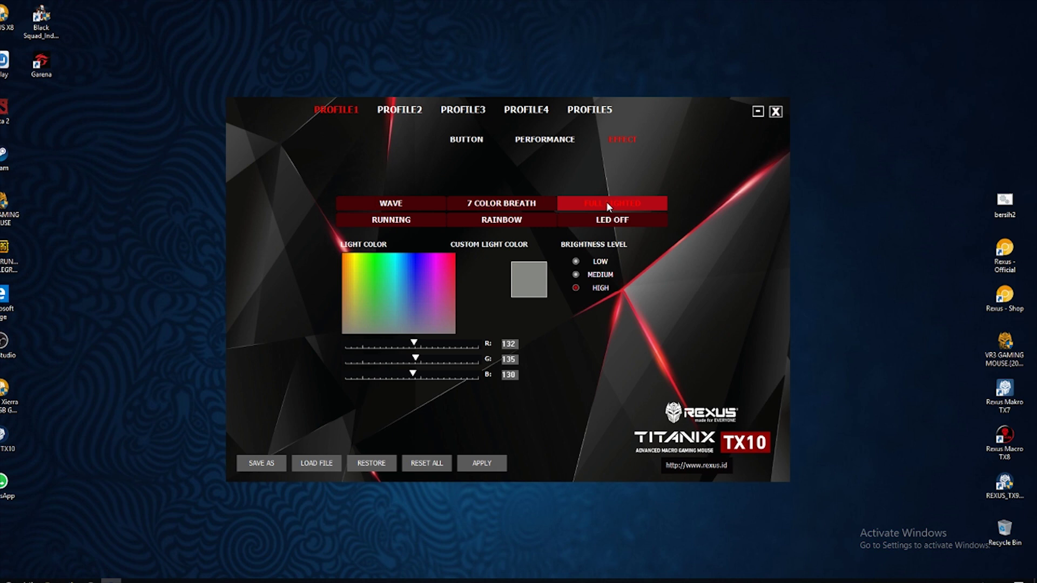
click(374, 223)
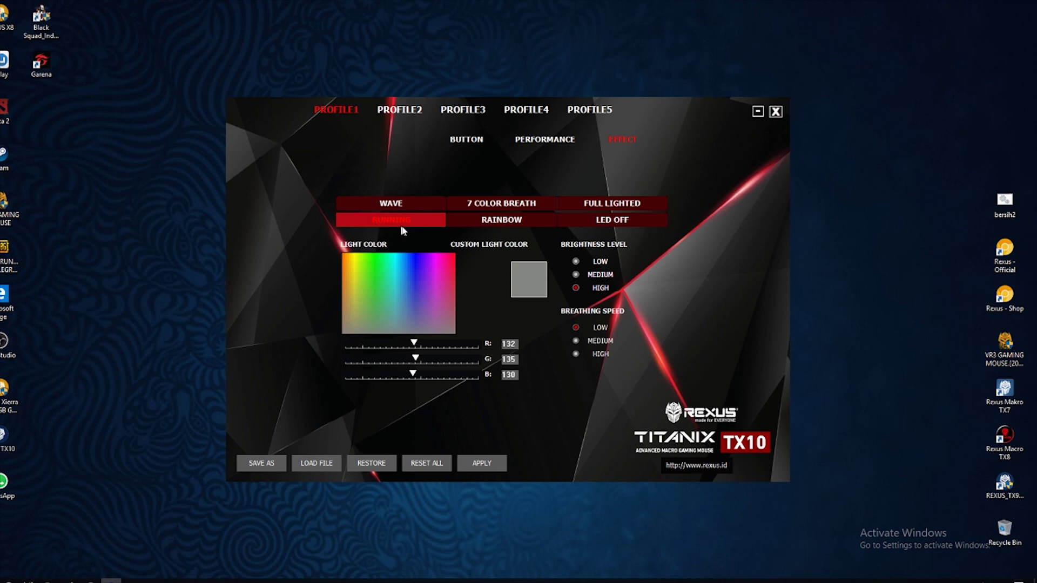
click(500, 217)
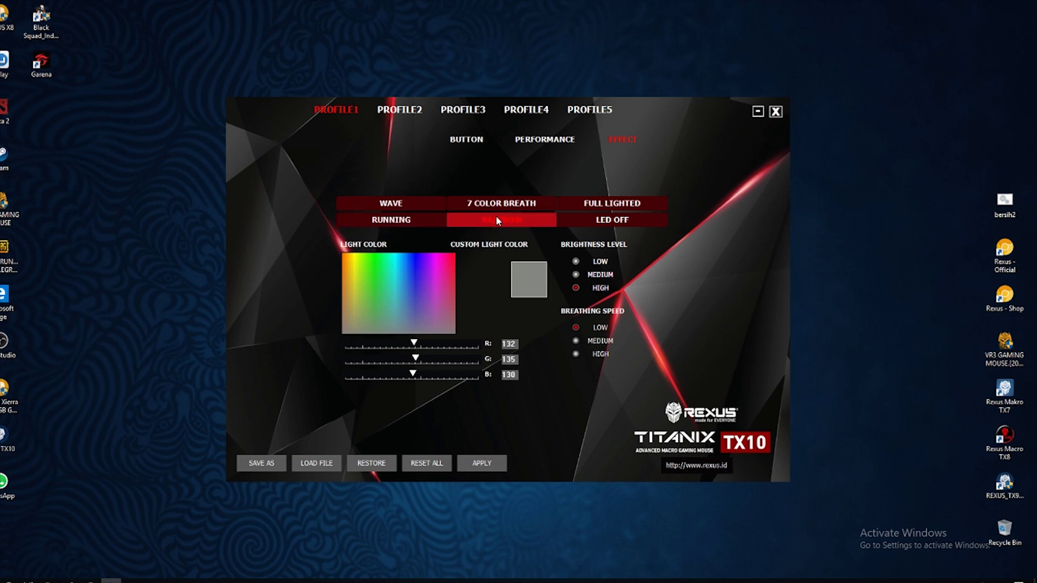
click(628, 220)
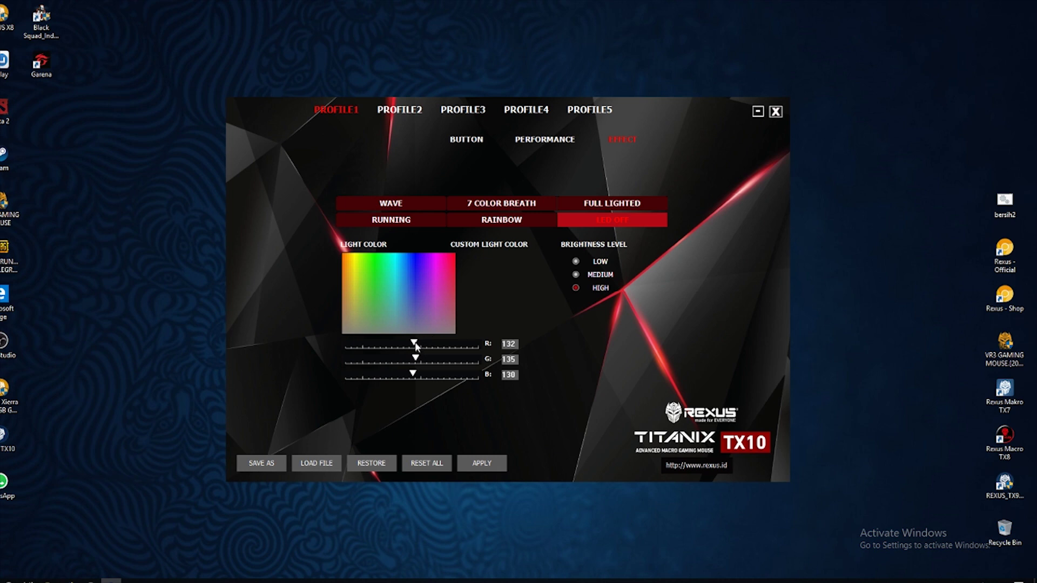
- Set the light color to R 166, G 106, B 153, try each brightness level ending on High, and apply the settings
drag(414, 343, 446, 345)
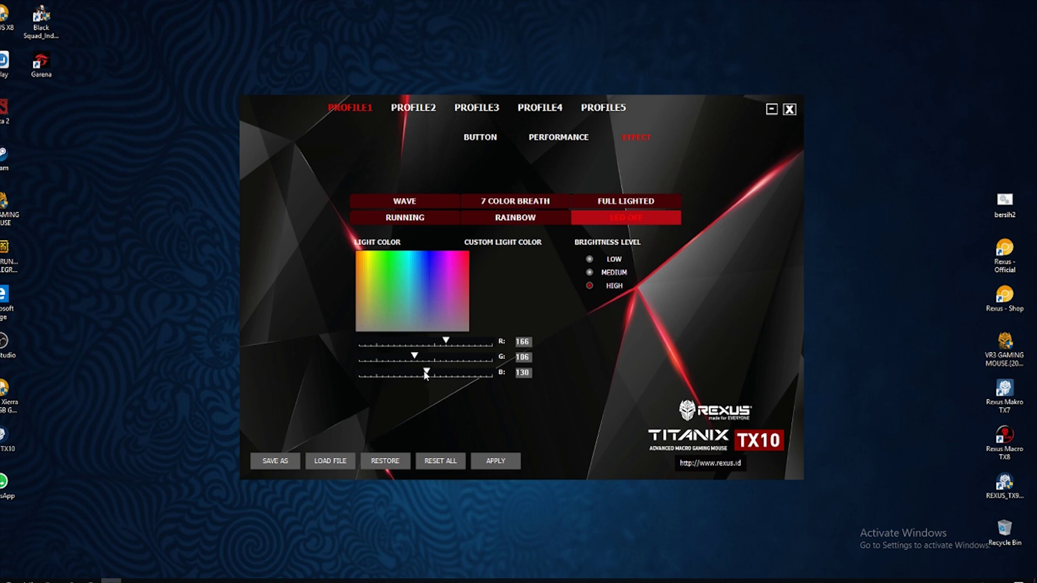
drag(426, 372, 438, 371)
click(590, 259)
click(590, 274)
click(589, 286)
click(499, 462)
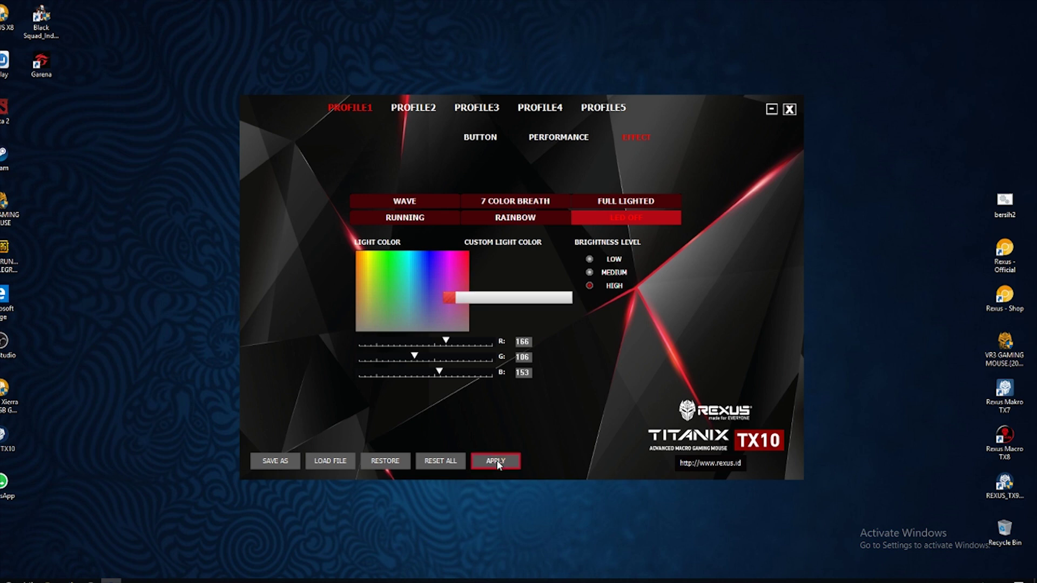